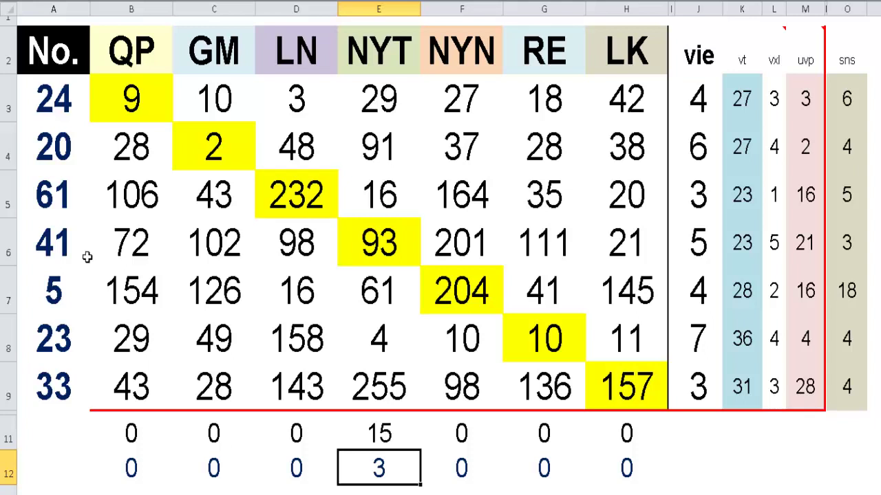
- Examine number 61's values in row 5 across the lottery columns QP through LK
click(66, 205)
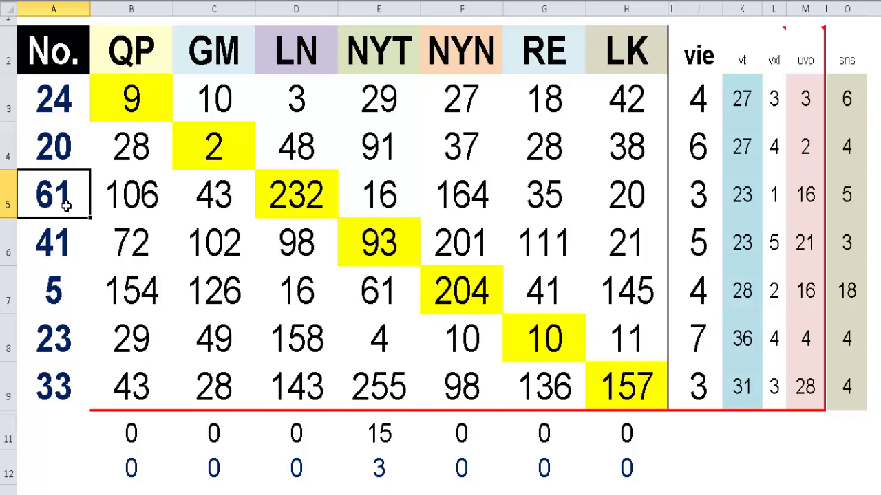
click(298, 197)
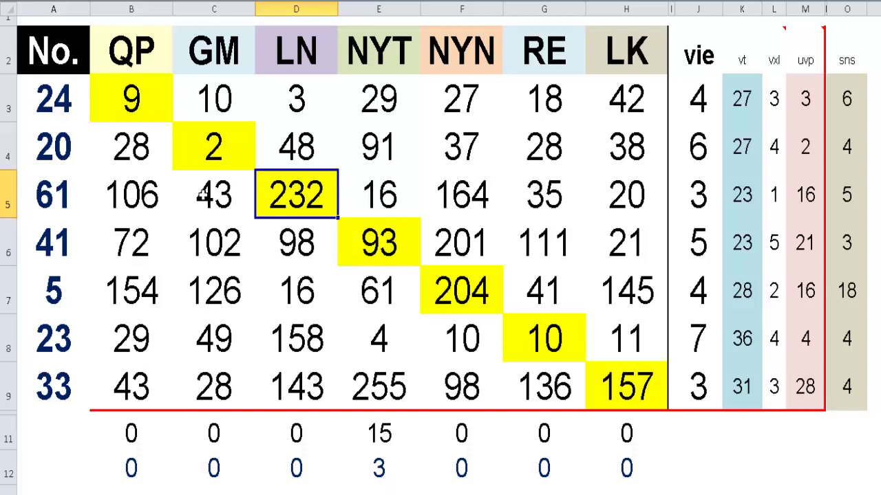
click(60, 206)
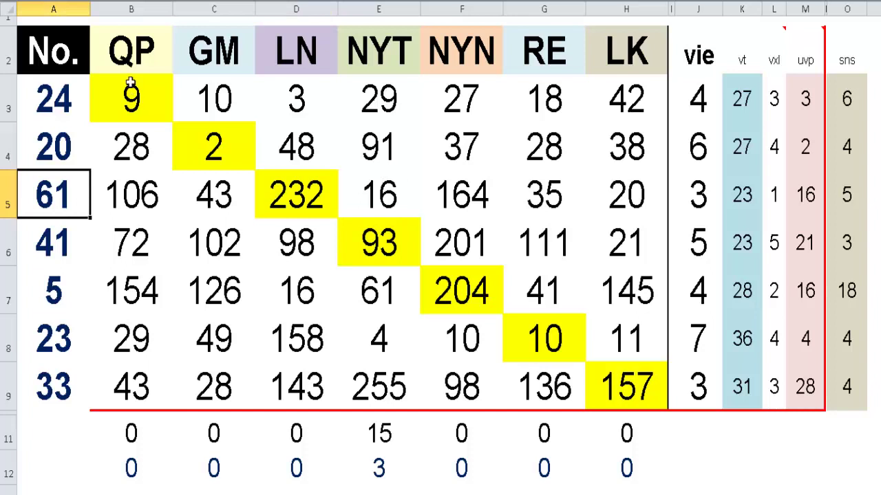
click(129, 43)
click(130, 208)
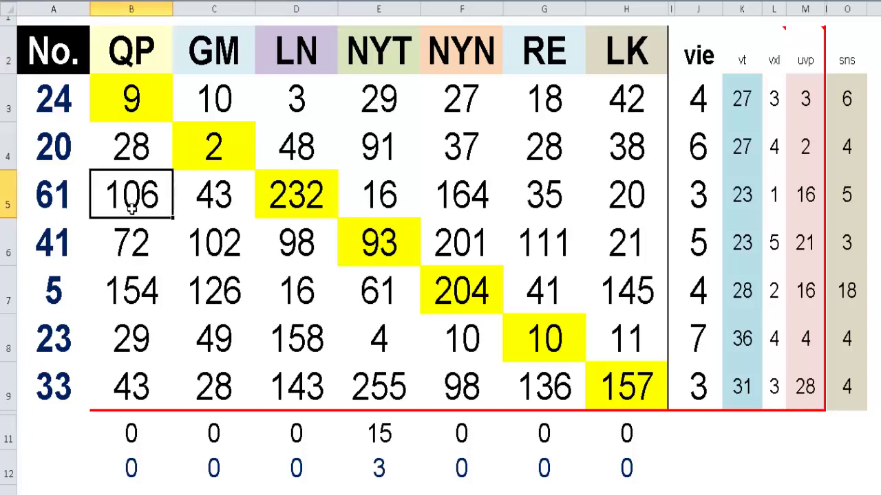
click(57, 210)
click(130, 201)
click(468, 185)
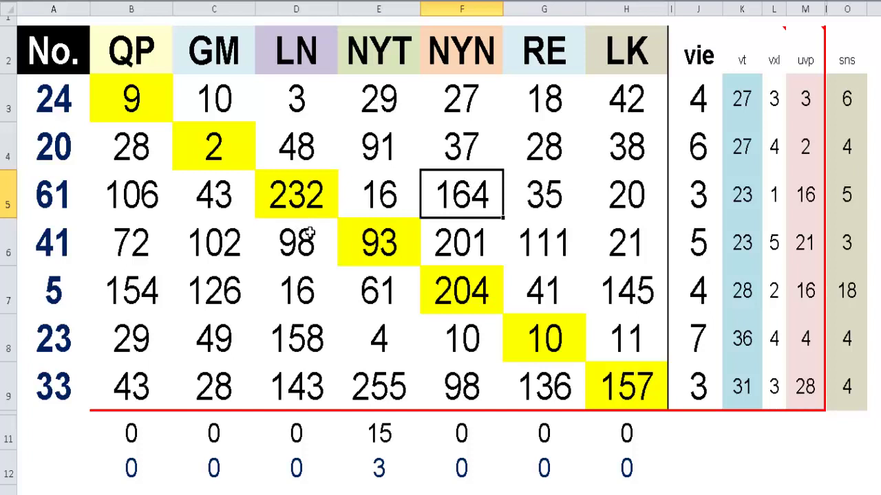
click(229, 202)
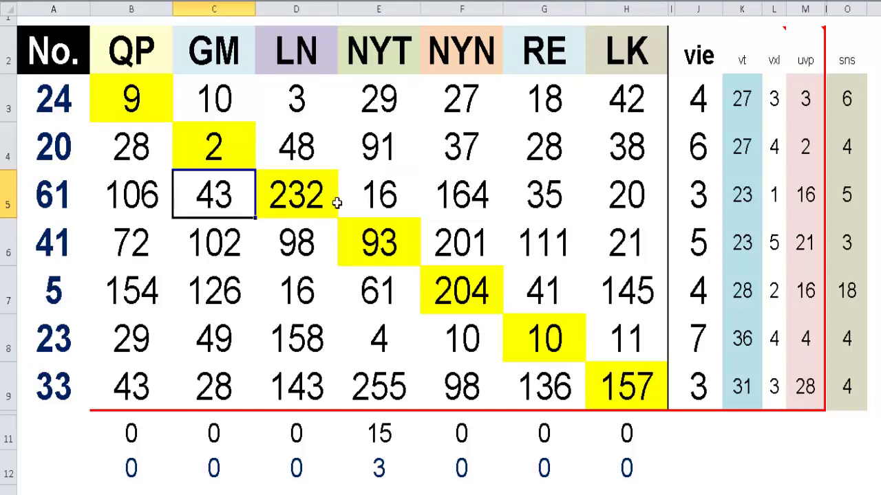
drag(416, 196, 531, 194)
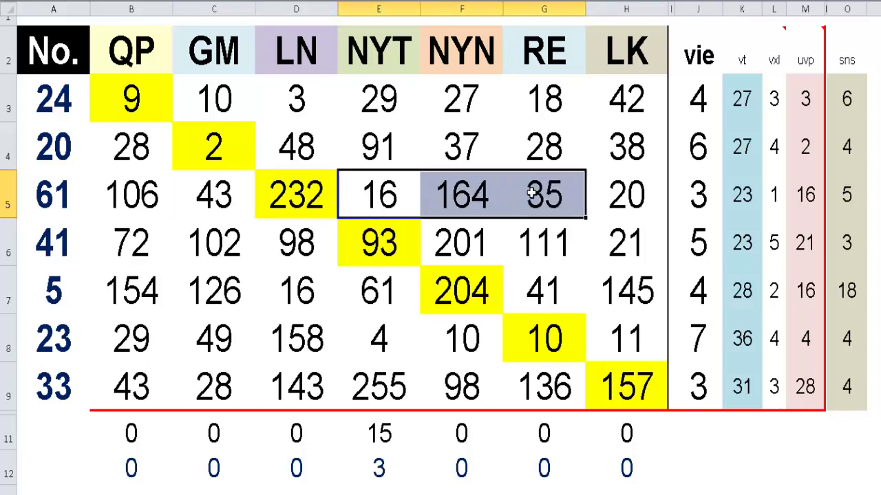
click(546, 200)
click(623, 209)
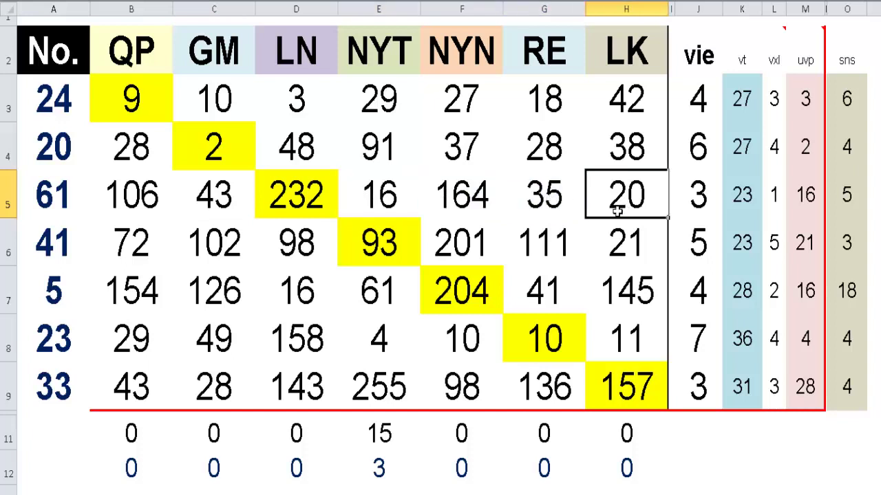
click(552, 212)
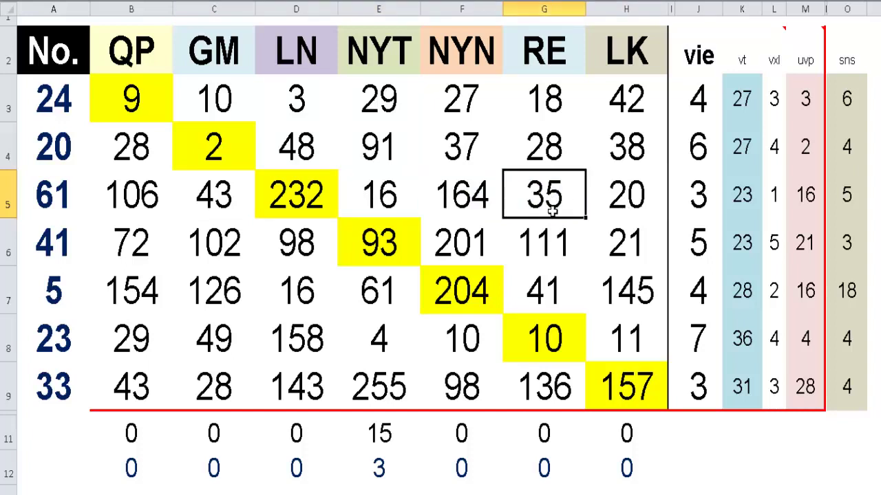
- Review number 61's values in the vie, vt, vxl, uvp, NYT and sns columns of row 5
click(691, 207)
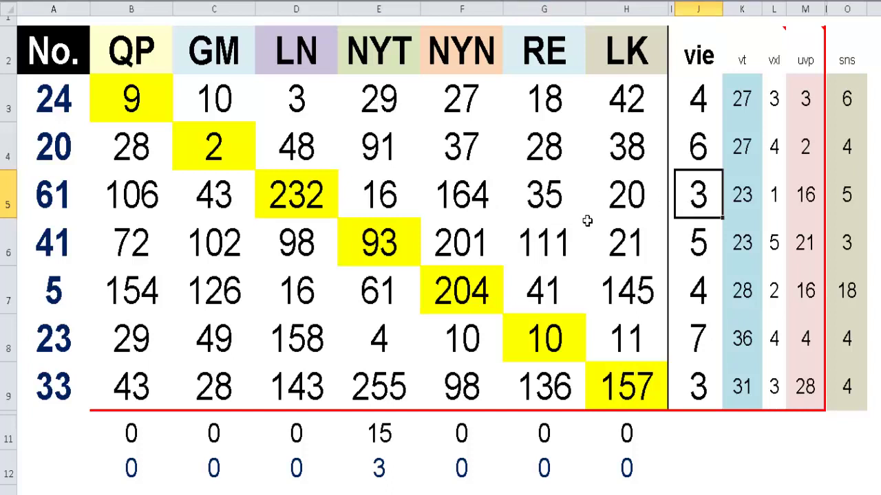
click(742, 199)
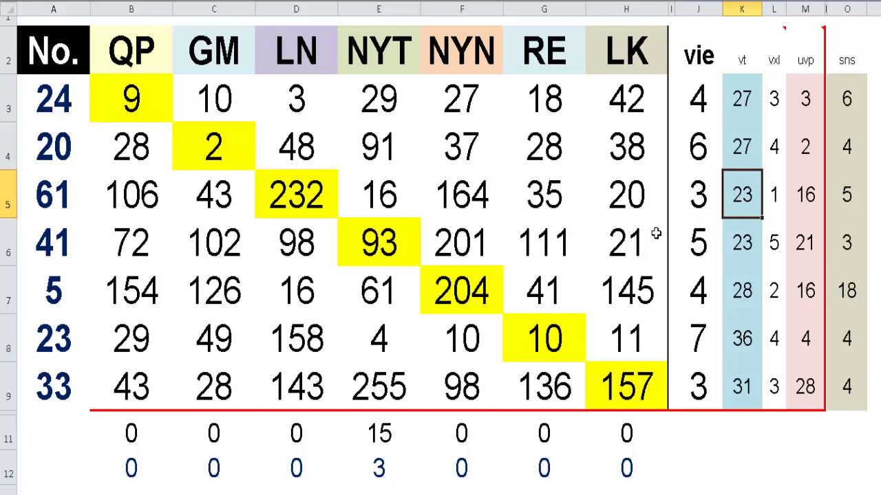
click(777, 203)
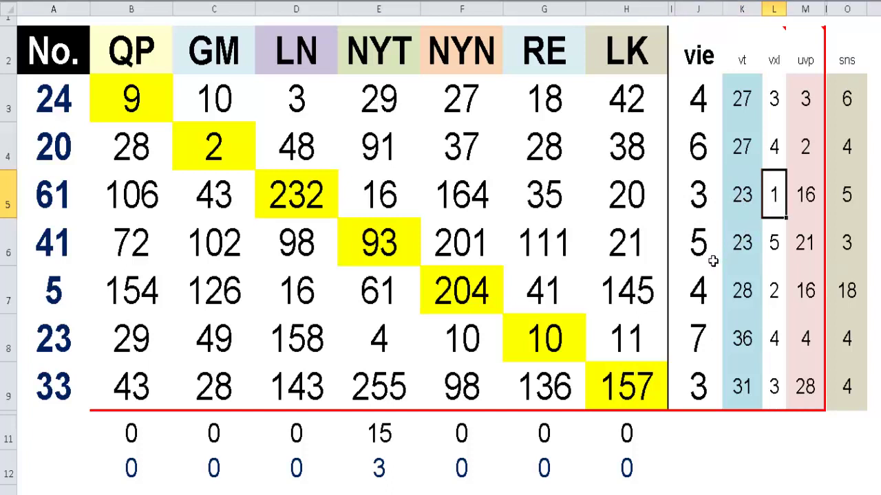
click(803, 210)
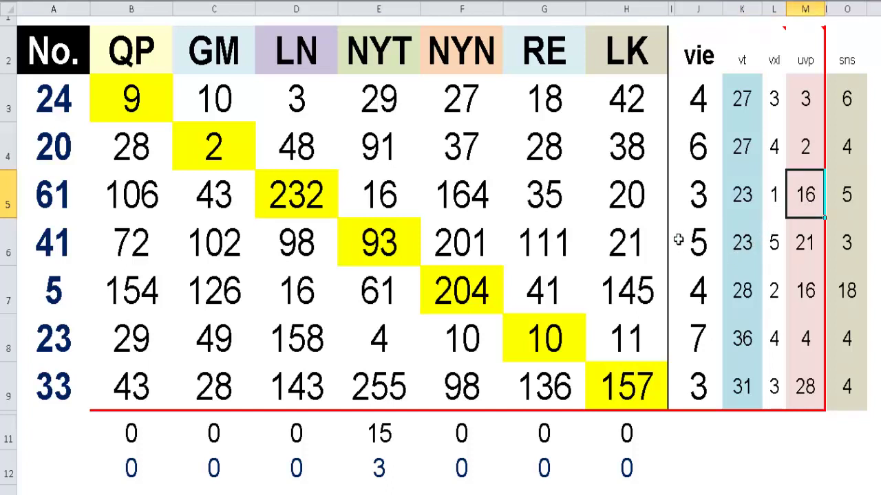
click(378, 199)
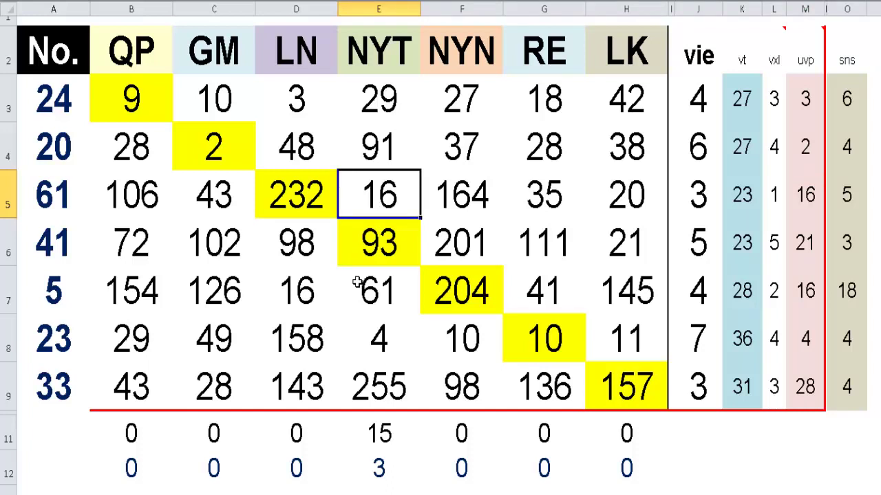
click(847, 198)
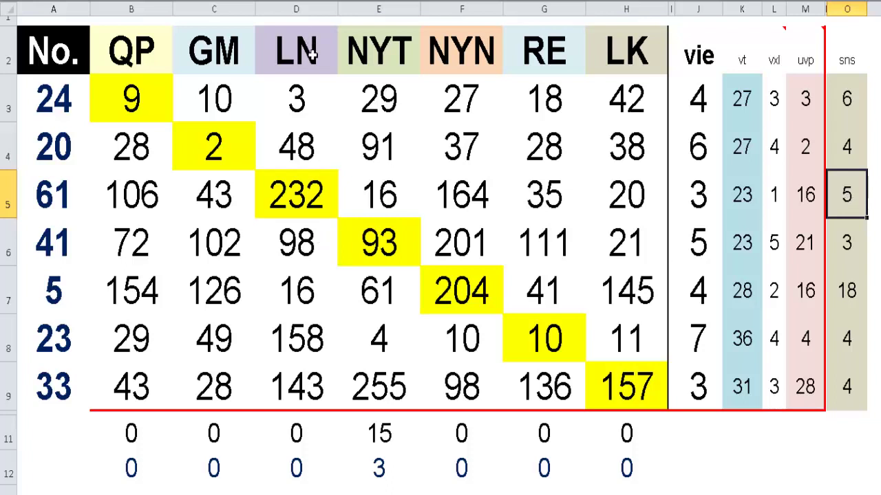
- Check the LN column's values in rows 11 and 12 beneath the number table
click(291, 430)
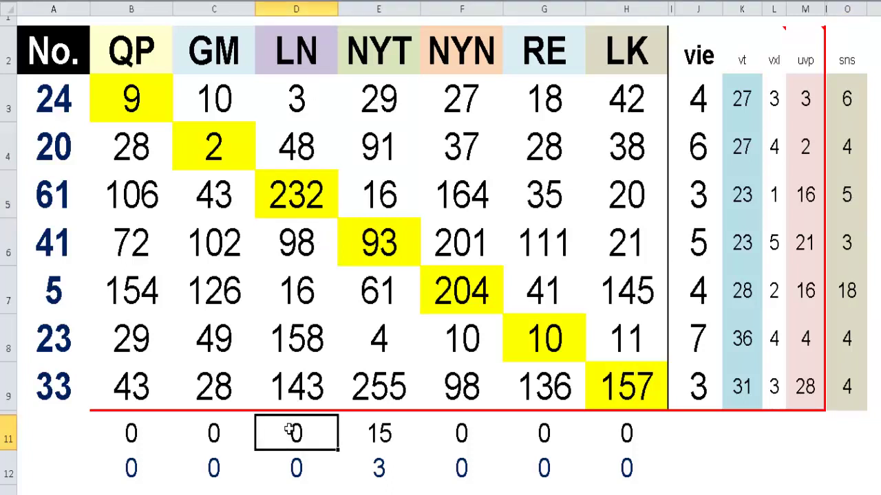
click(295, 467)
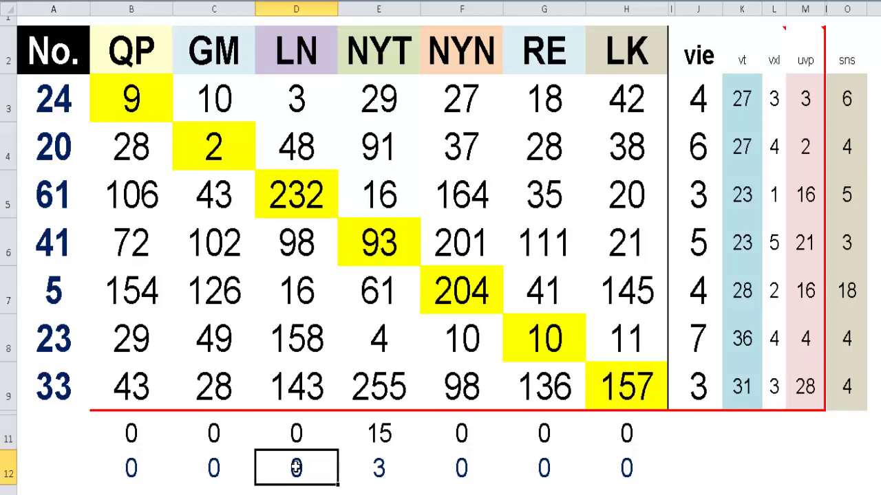
click(297, 444)
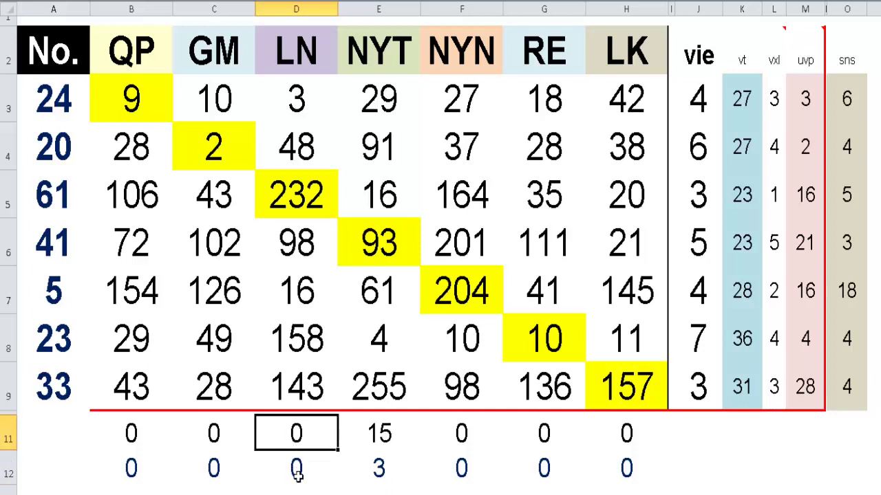
click(298, 470)
click(297, 446)
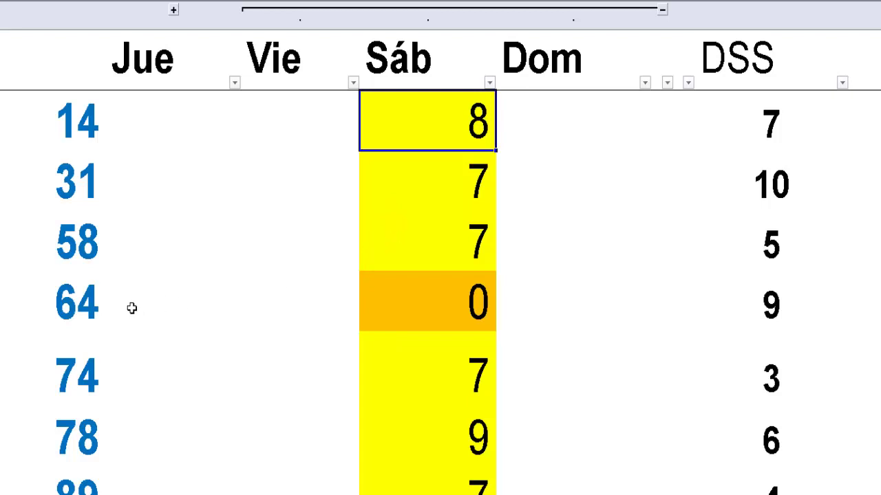
- Compare the Sáb and DSS values of numbers 64 and 78 in the weekday sheet
click(98, 310)
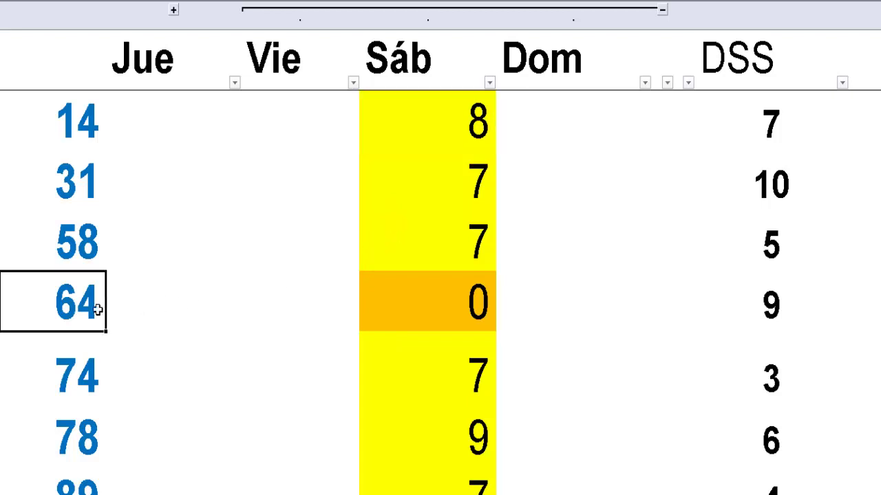
click(403, 328)
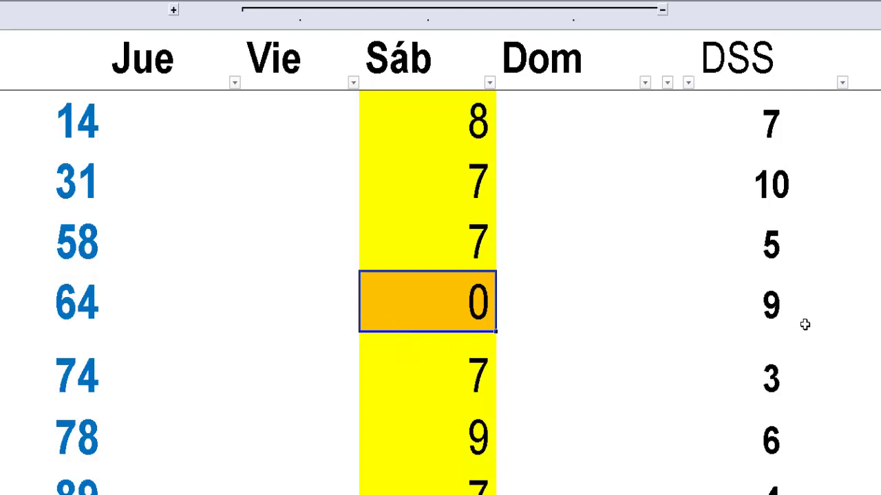
click(781, 315)
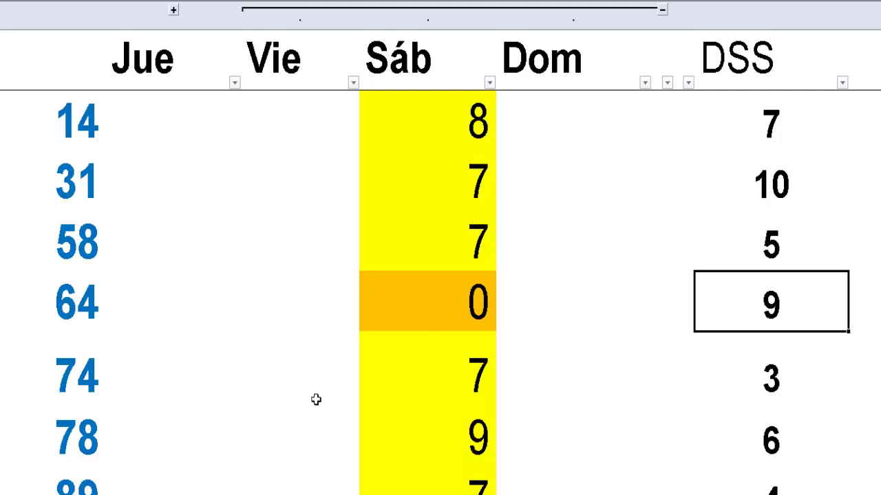
click(89, 446)
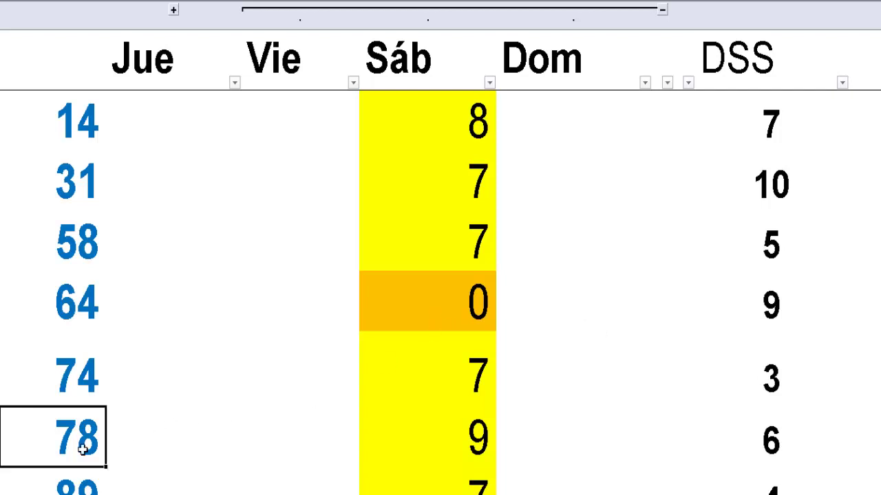
click(426, 449)
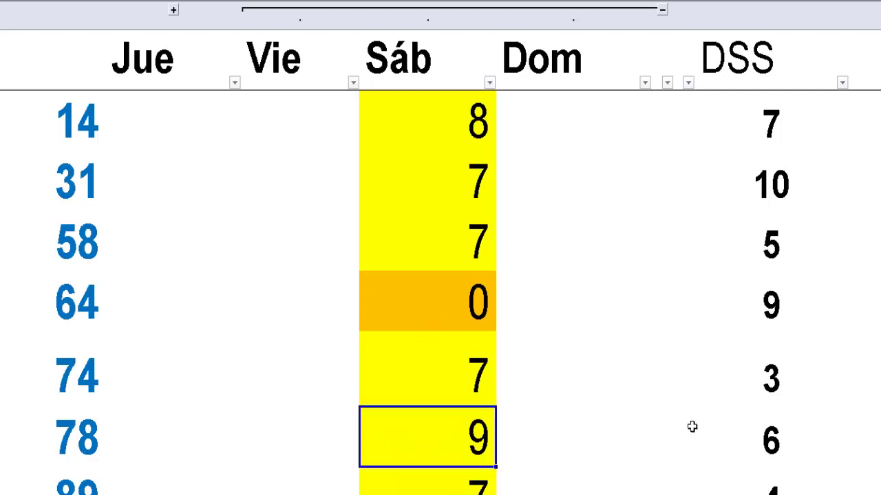
click(757, 432)
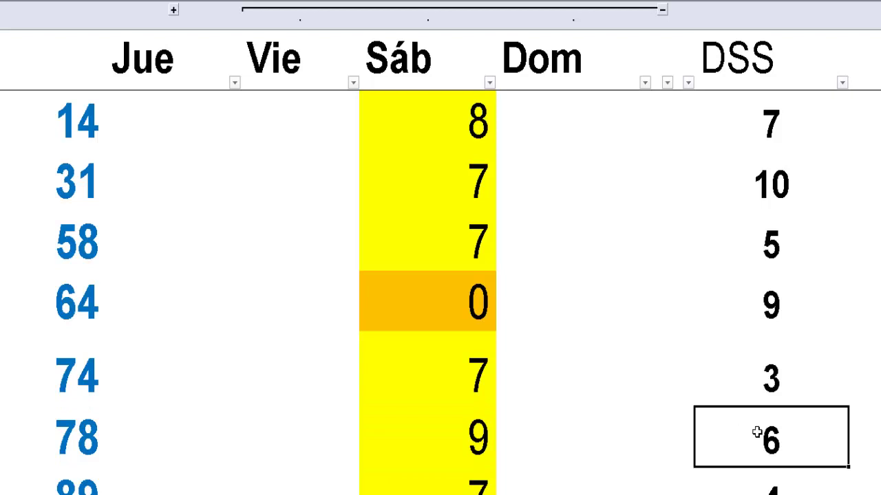
click(475, 438)
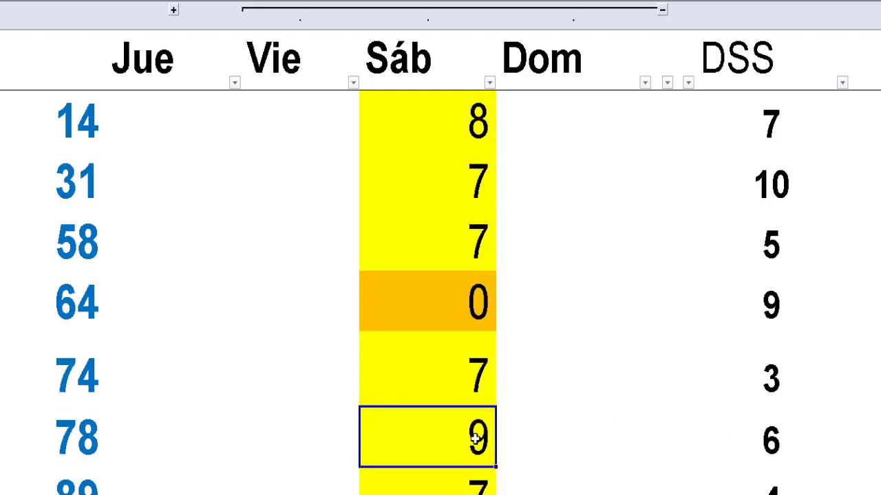
- Review the rest of the Sáb column down to the end of the list, checking numbers 97 and 98
key(Down)
key(Down)
key(Down)
key(Down)
key(Down)
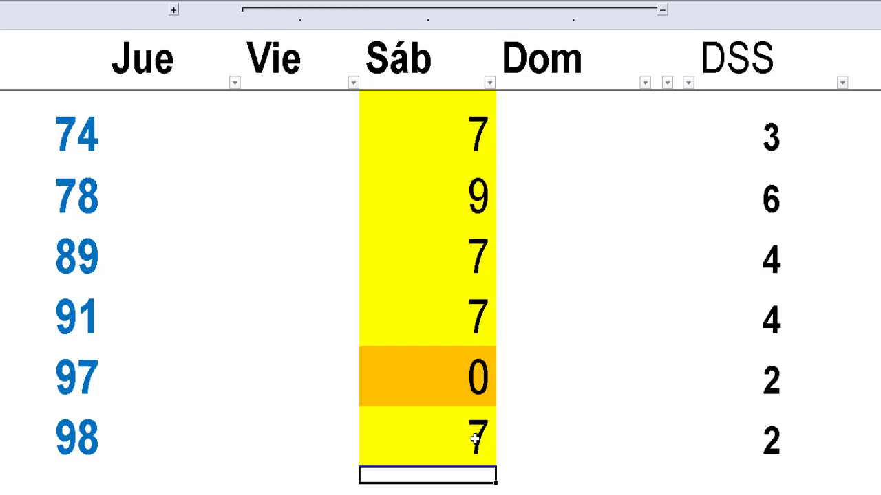
click(460, 404)
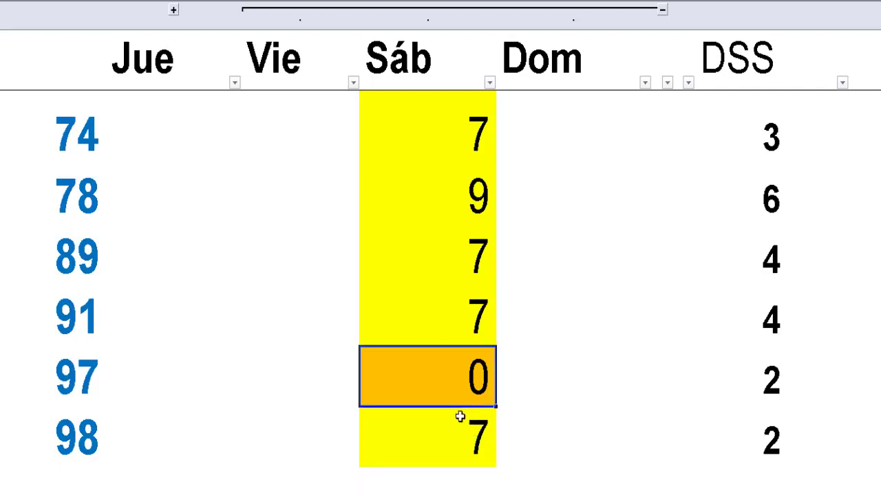
click(465, 444)
click(459, 391)
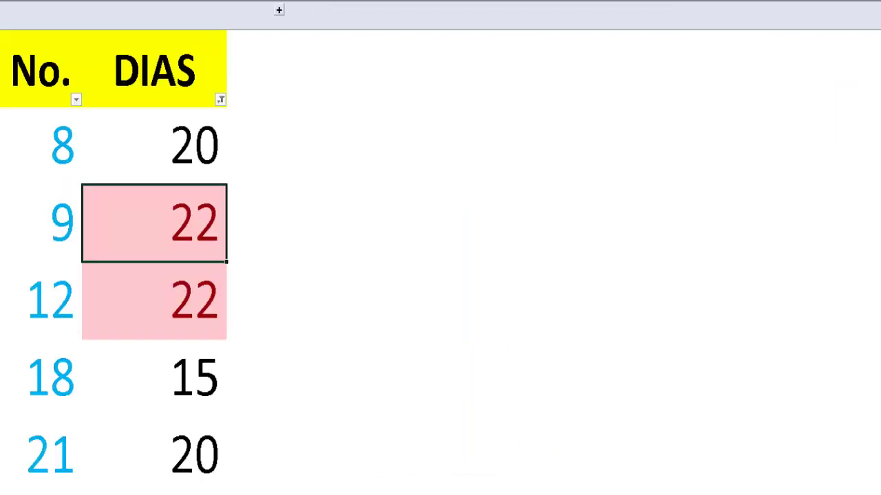
- Compare the DIAS values of numbers 8, 9 and 12 in the filtered DIAS list
click(208, 321)
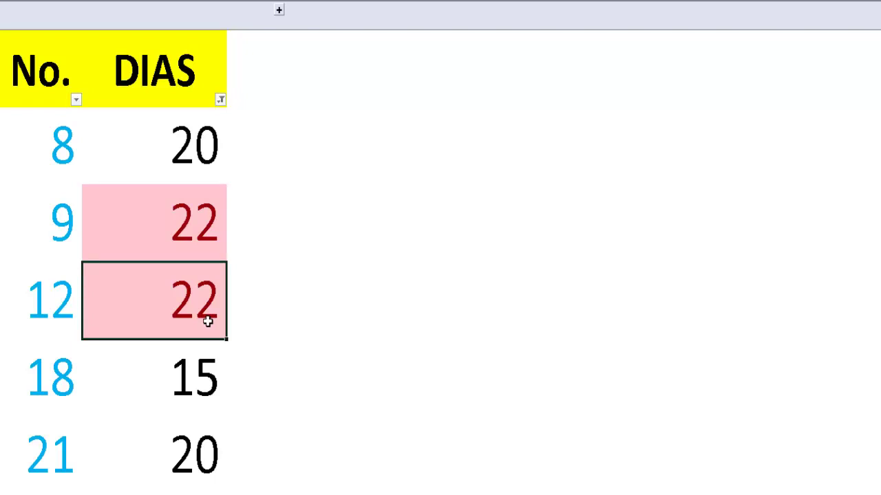
key(Up)
key(Up)
key(Up)
key(Down)
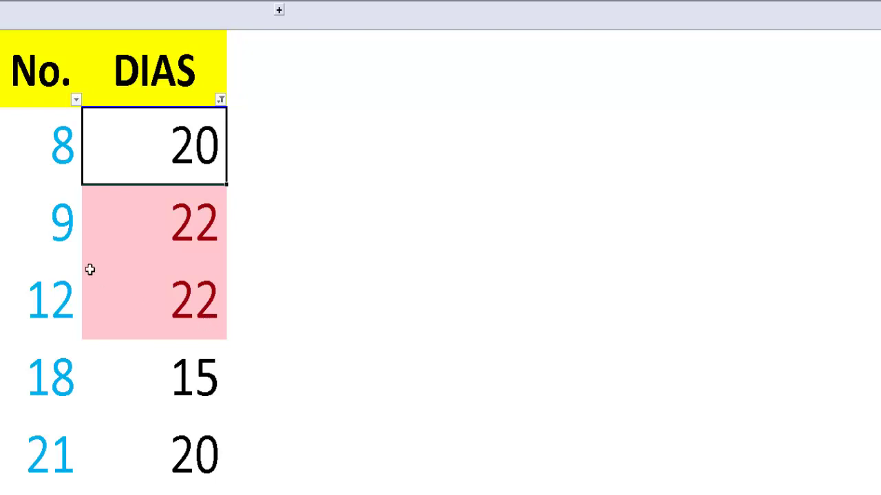
click(64, 239)
click(210, 250)
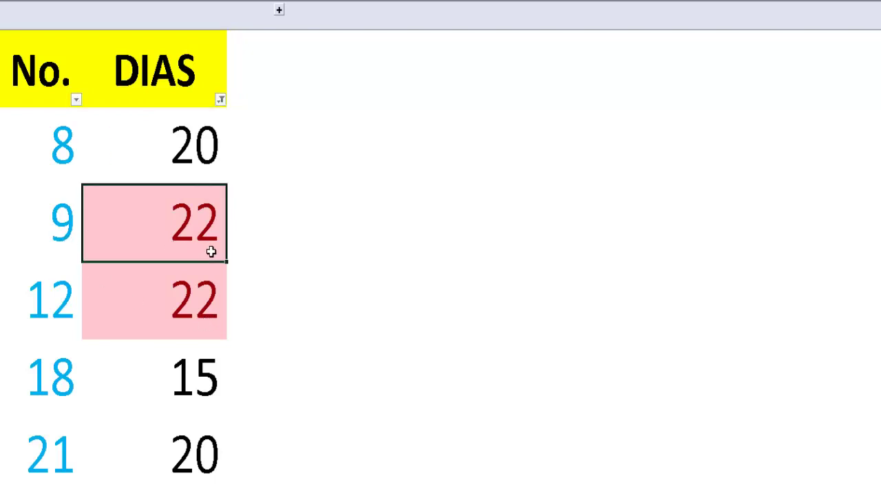
click(62, 313)
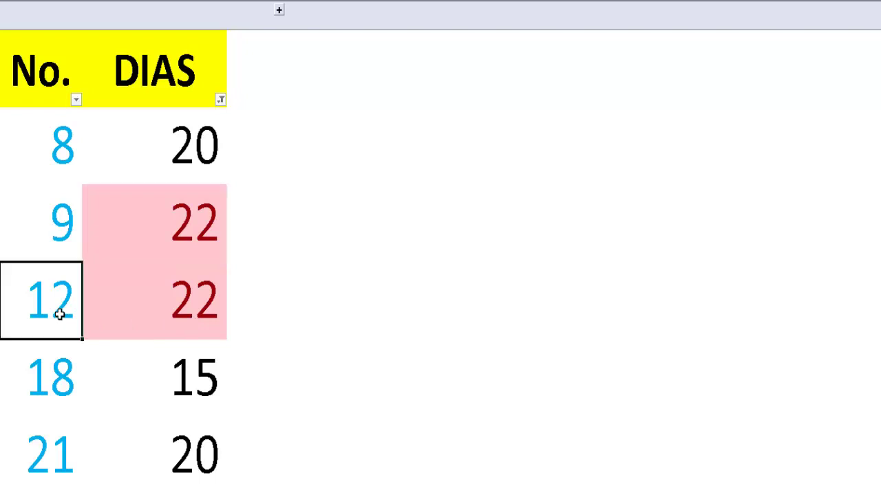
click(162, 325)
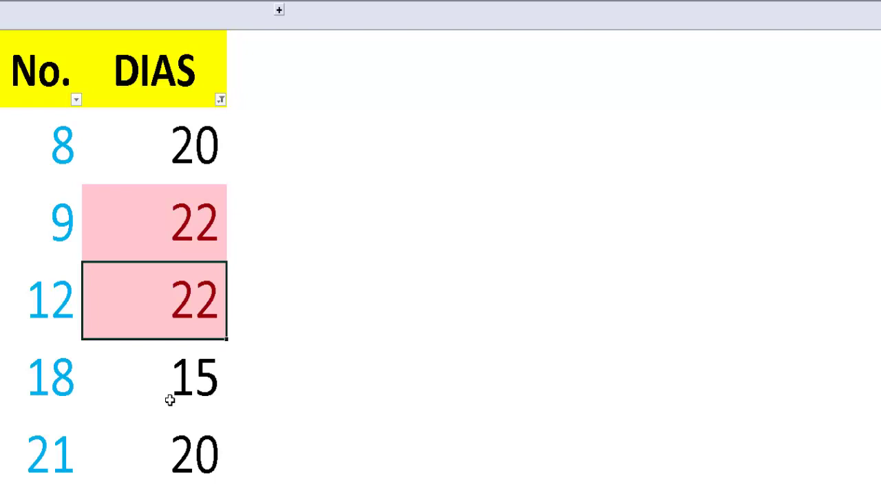
- Check numbers 18 and 21 and the DIAS value of number 21
click(72, 401)
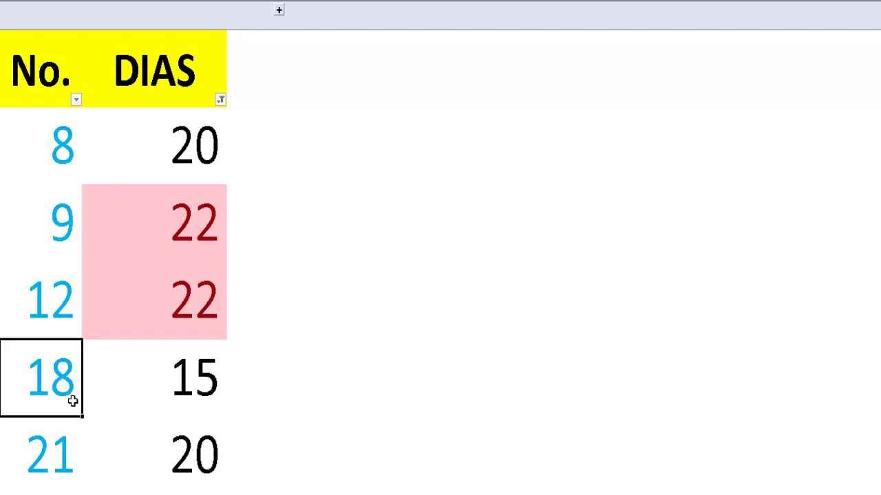
key(Down)
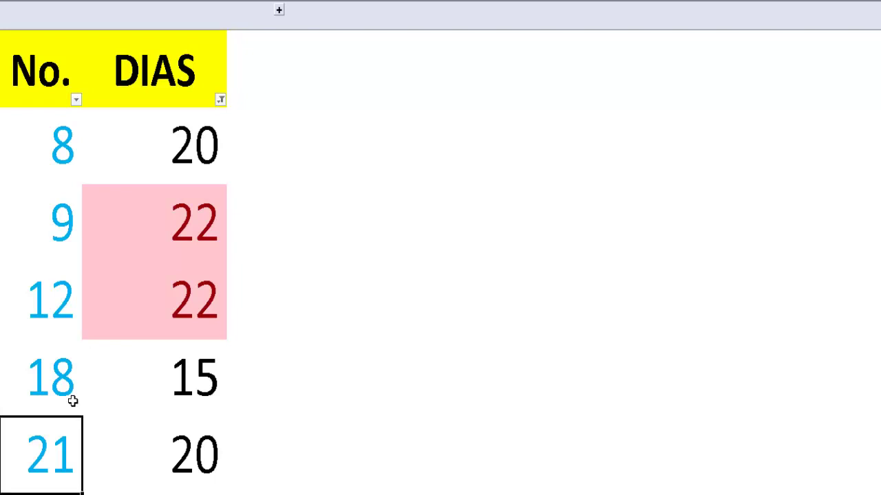
key(Right)
key(Left)
key(Right)
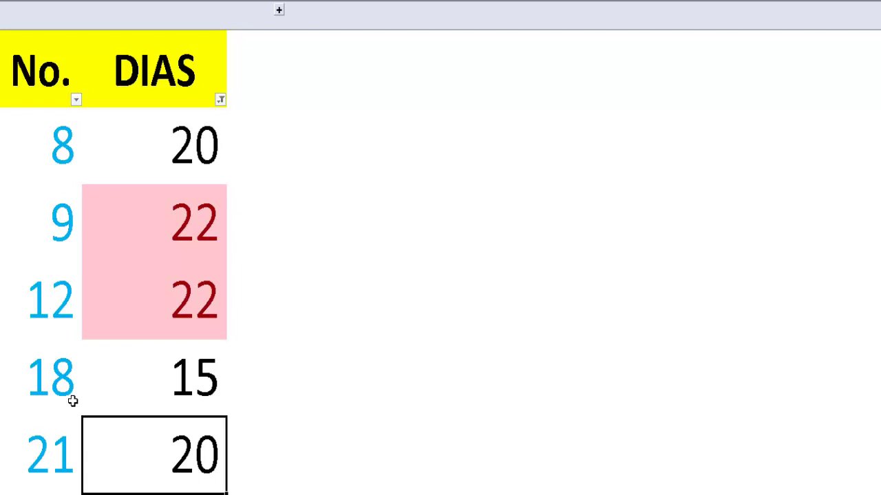
- Review the DIAS values of the listed numbers from 30 through 69
key(Down)
key(Down)
key(Down)
key(Down)
key(Down)
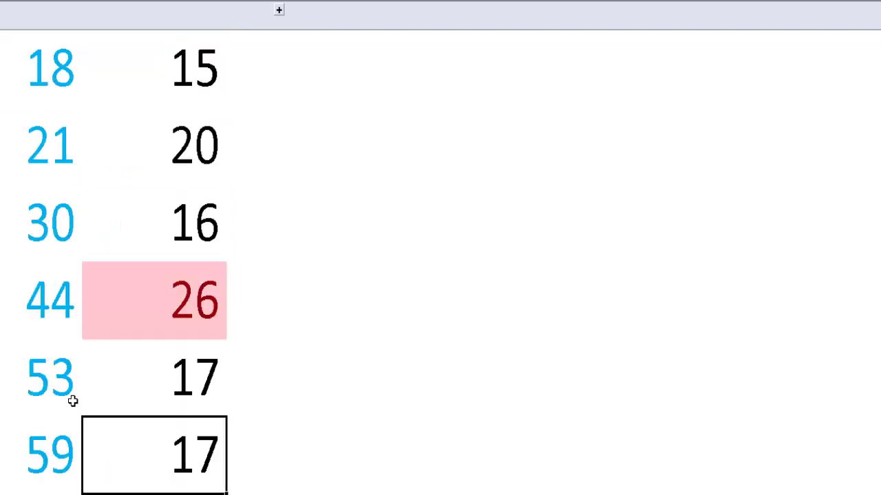
key(Down)
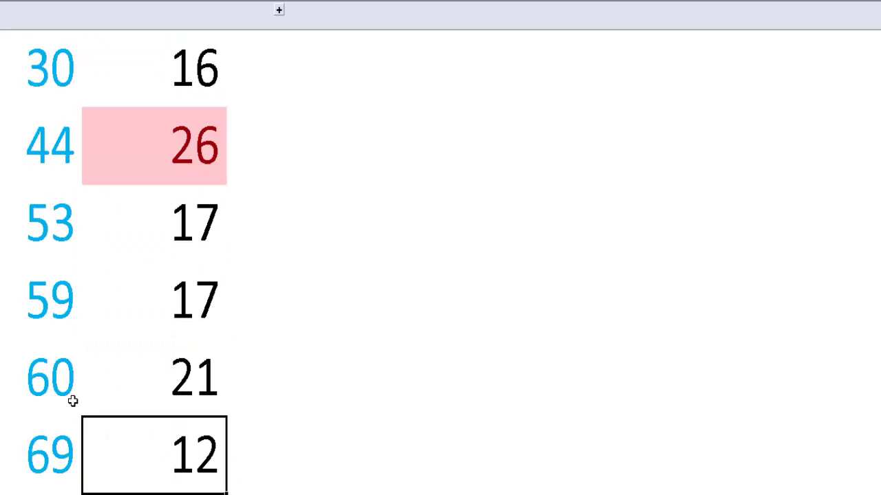
- Review the remaining DIAS values from number 73 to the end of the list at number 94
click(440, 244)
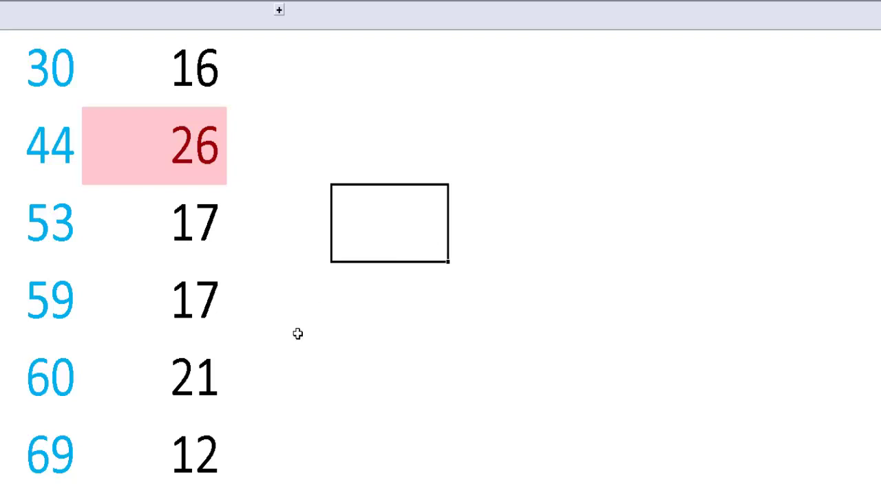
key(Down)
key(Down)
key(Down)
key(Down)
key(Down)
key(Down)
key(Down)
key(Down)
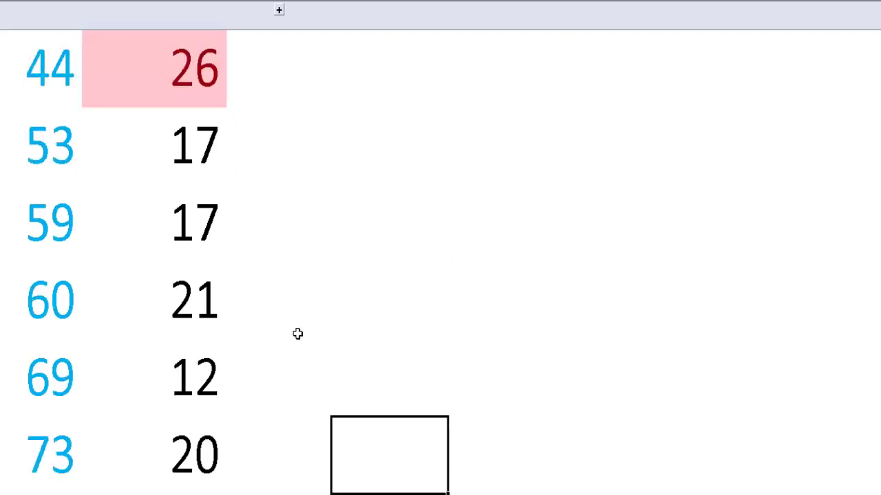
key(Down)
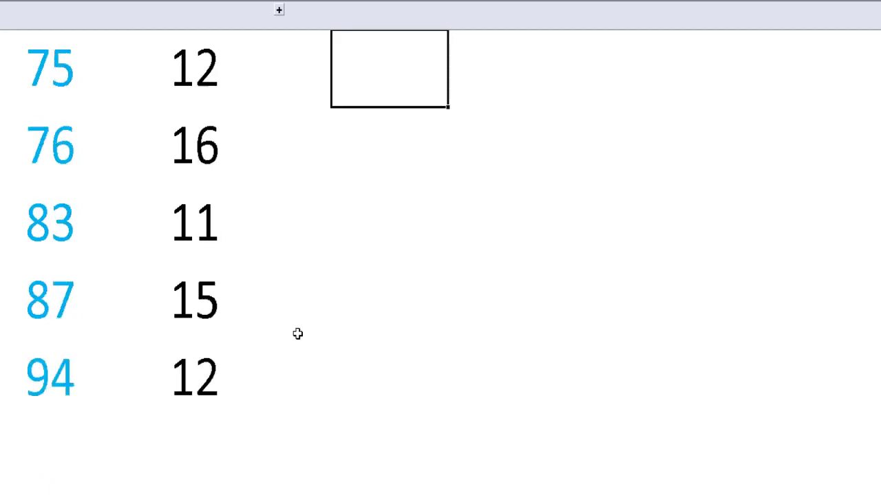
key(Up)
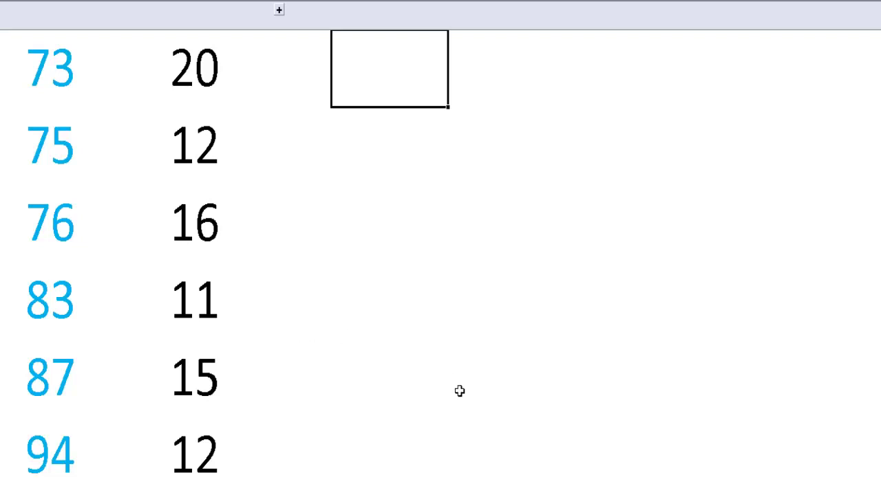
click(427, 336)
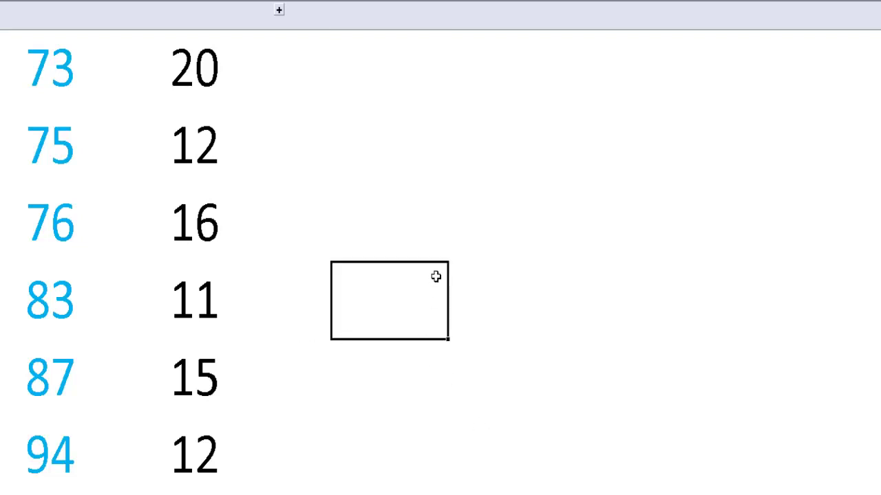
click(502, 318)
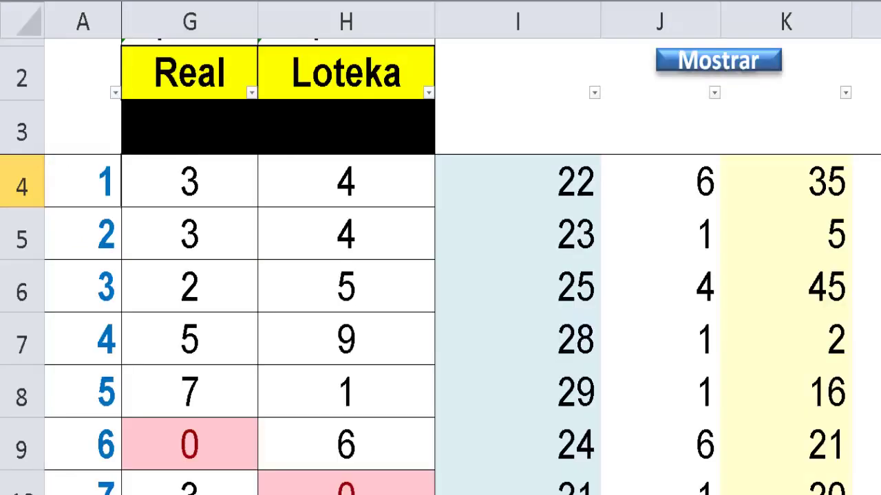
- In the Real and Loteka sheet, filter column K to show only the values 43, 44, 45, 49, 51, 53 and 63
click(727, 322)
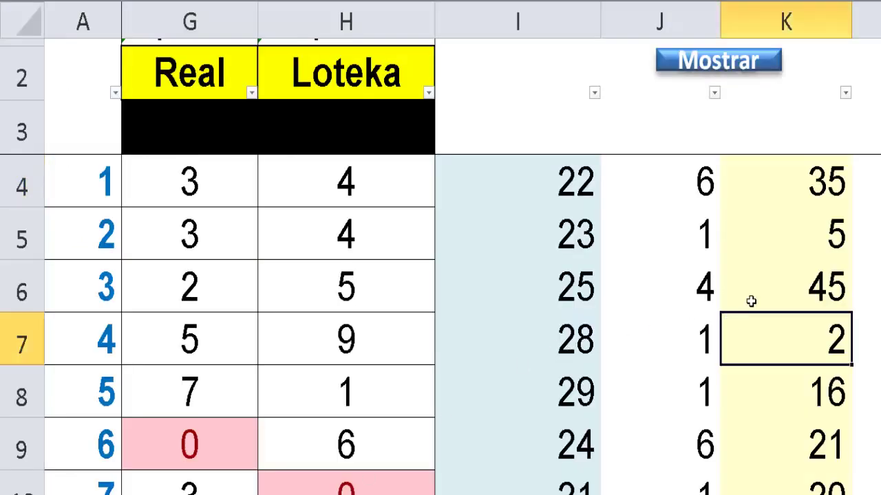
key(Up)
key(Up)
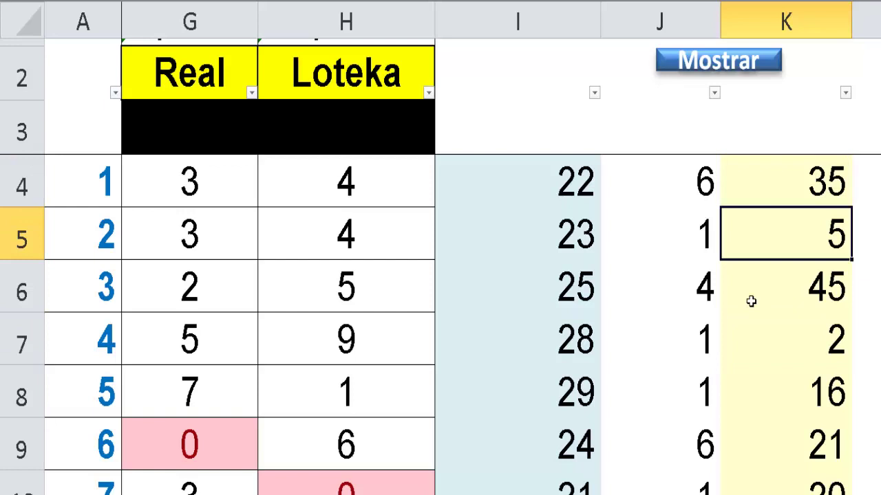
click(845, 92)
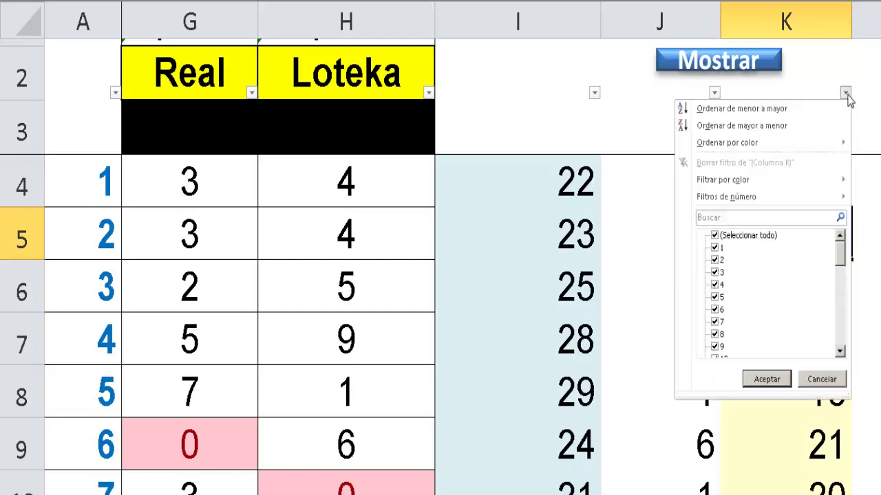
click(743, 236)
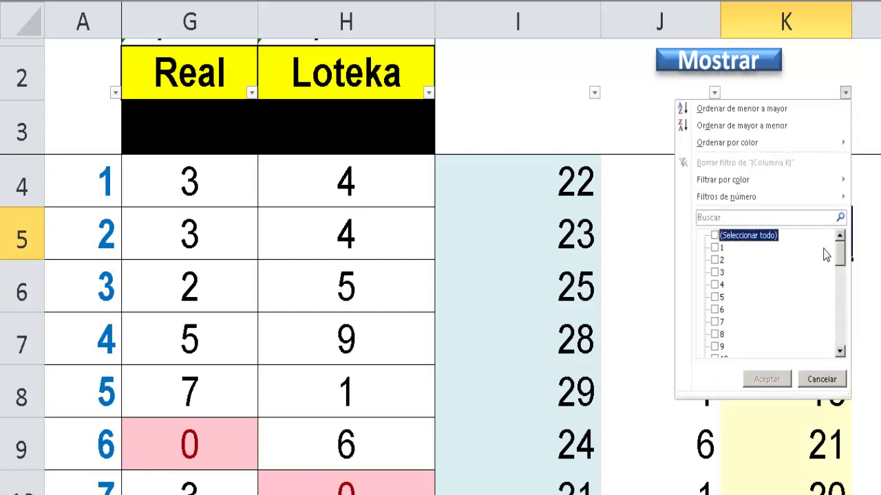
drag(841, 255, 842, 337)
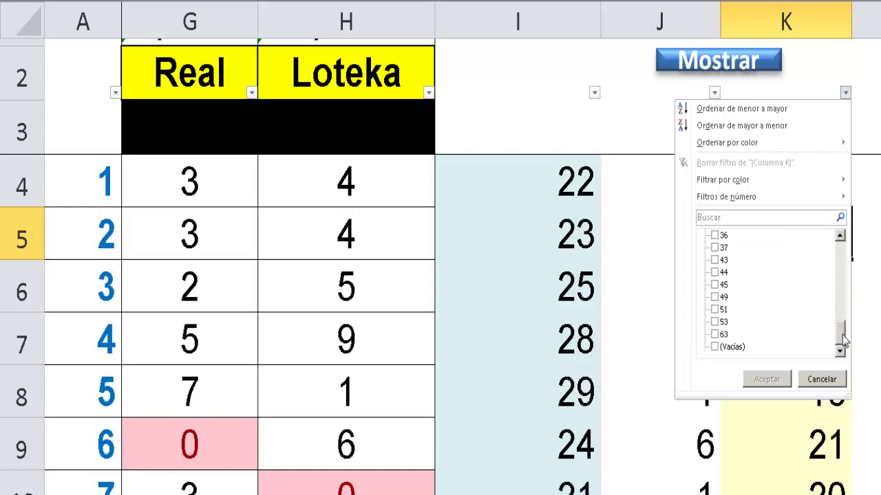
click(721, 260)
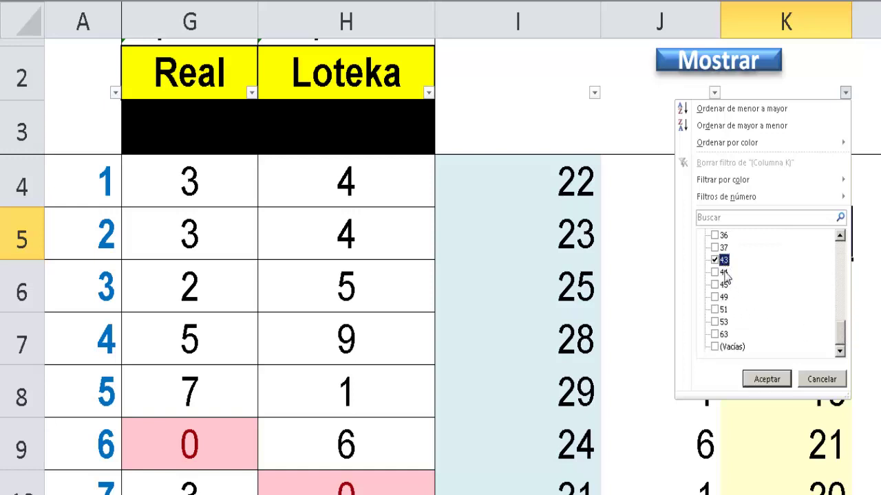
click(723, 272)
click(726, 285)
click(726, 297)
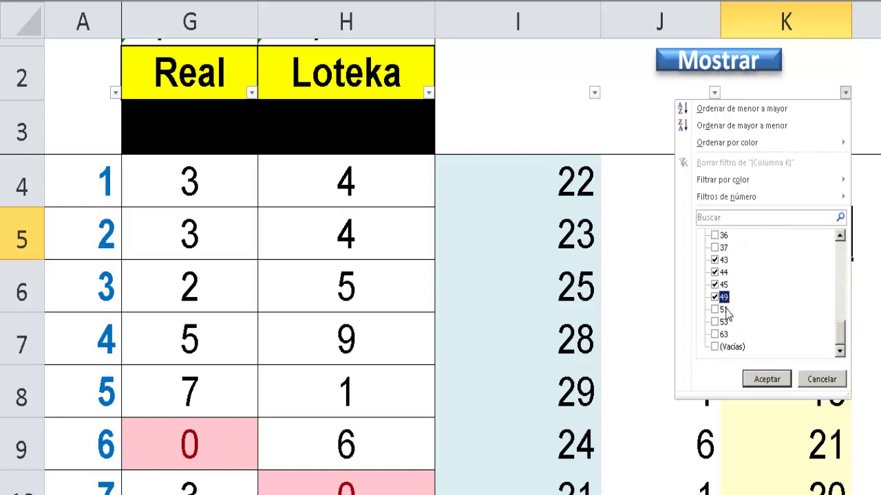
click(726, 310)
click(724, 322)
click(724, 335)
click(764, 379)
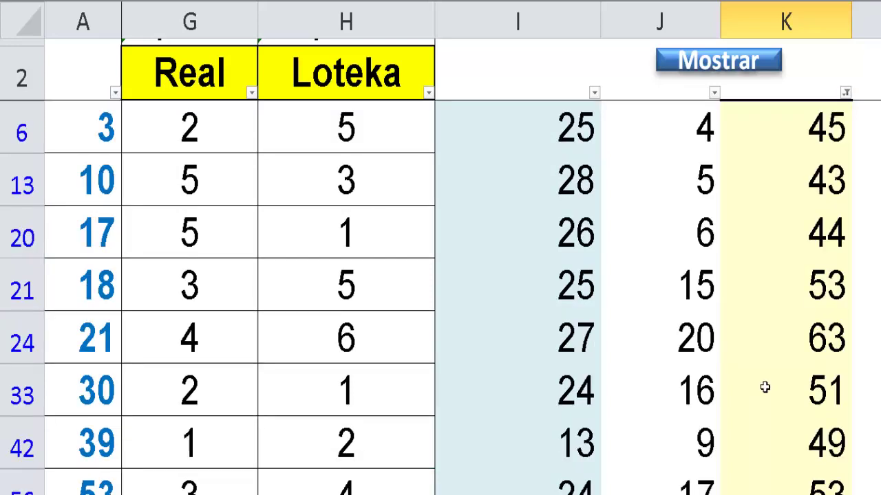
- Examine the filtered column K values for numbers 3 to 30, comparing columns J and K for number 21
click(789, 339)
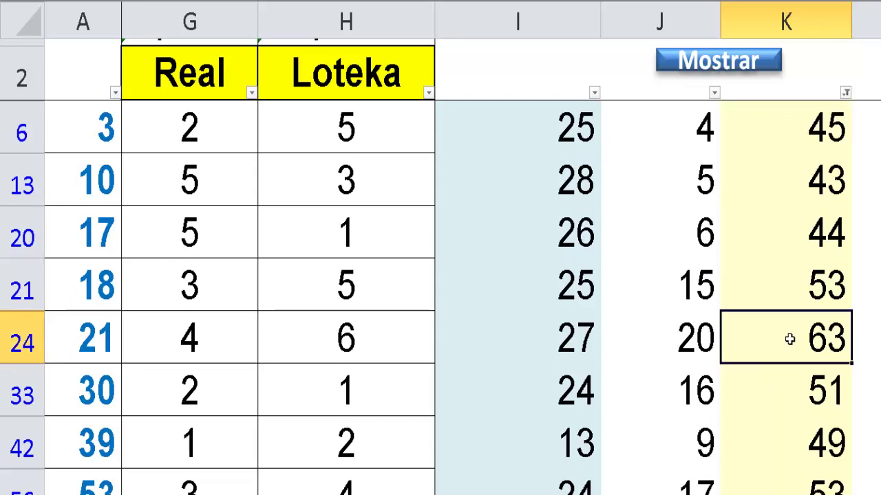
key(Up)
key(Up)
key(Up)
key(Up)
key(Down)
key(Down)
key(Down)
key(Down)
key(Down)
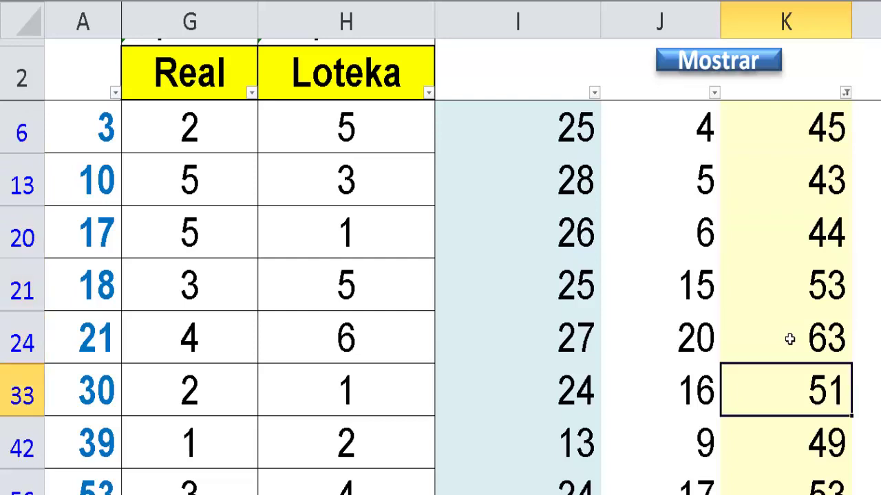
key(Up)
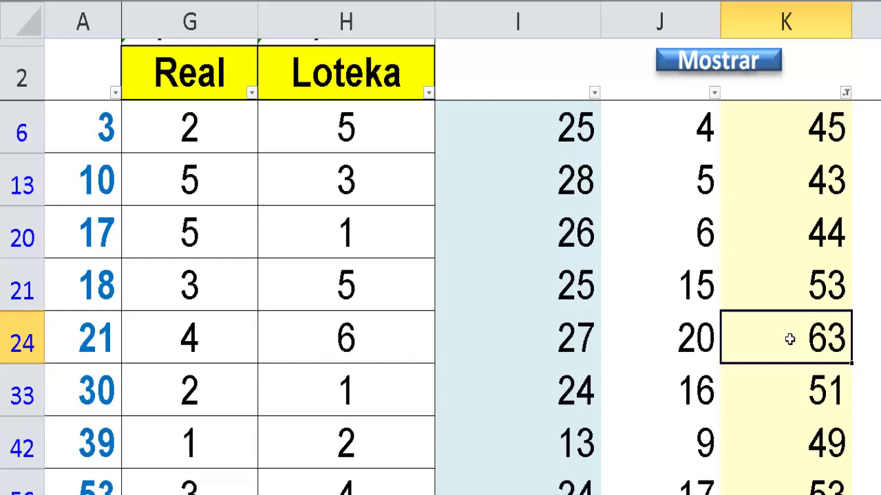
key(Left)
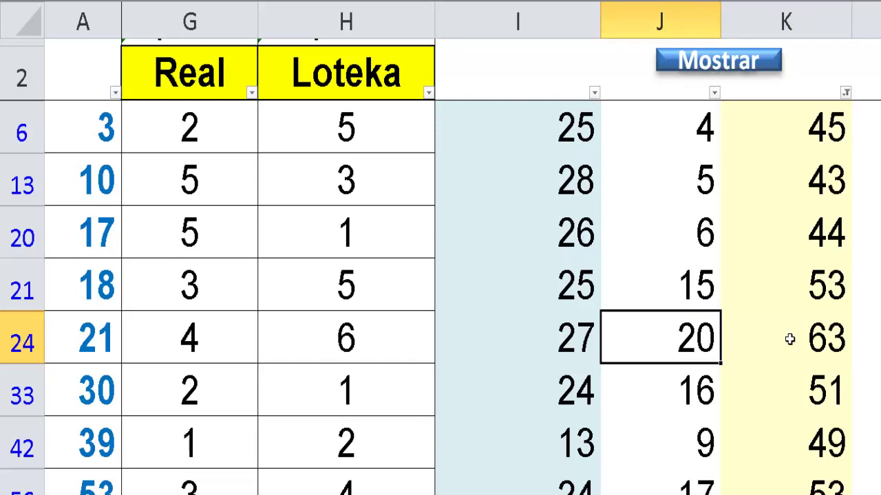
key(Right)
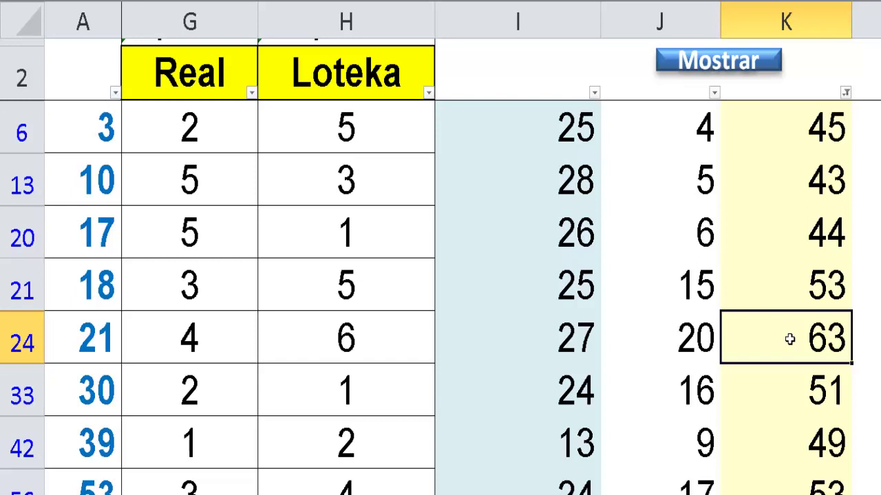
- Select the filtered column K values, and check them one by one from row 6 down to row 56
key(ctrl+Up)
key(ctrl+shift+Down)
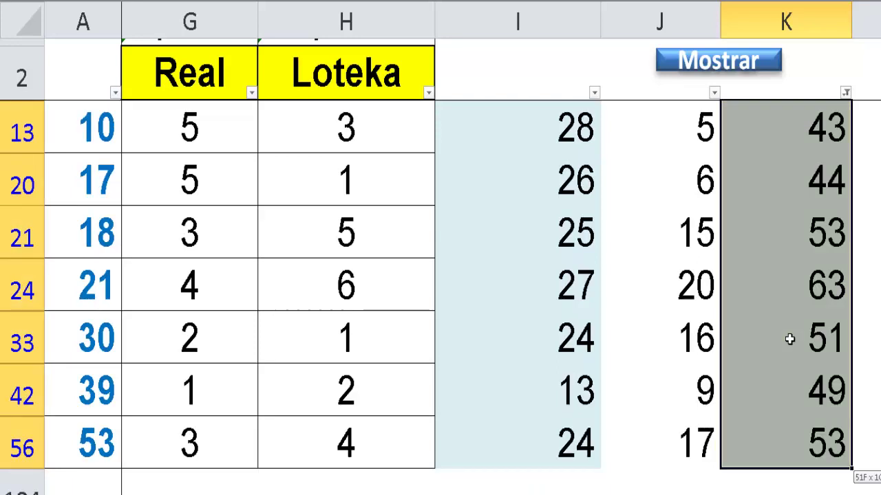
key(ctrl+shift+Up)
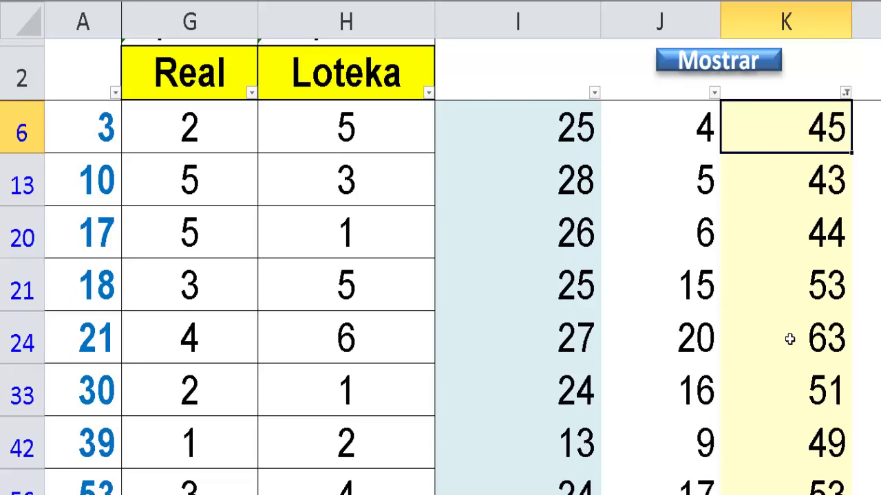
key(Down)
key(Down)
key(Down)
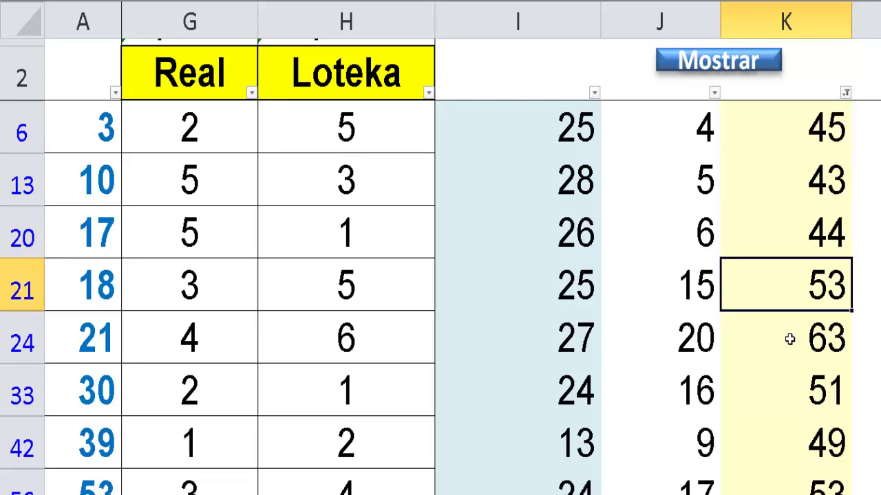
key(Up)
key(Down)
key(Down)
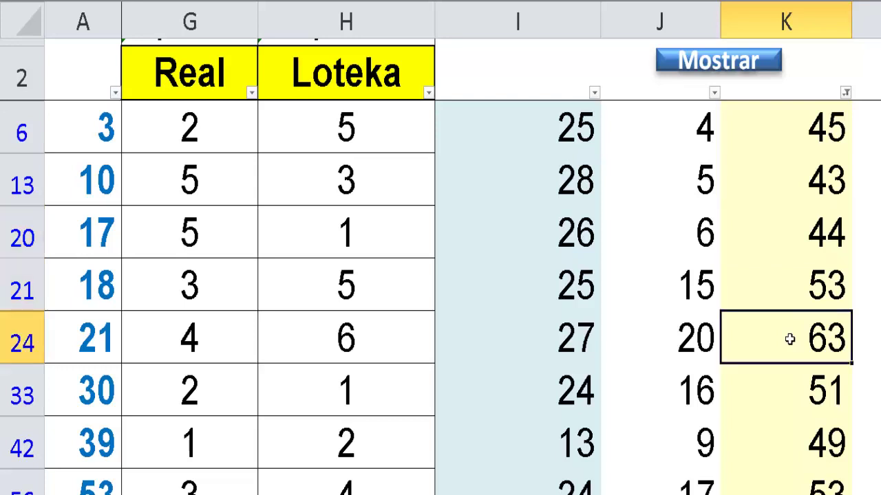
key(Down)
key(Down)
key(Down)
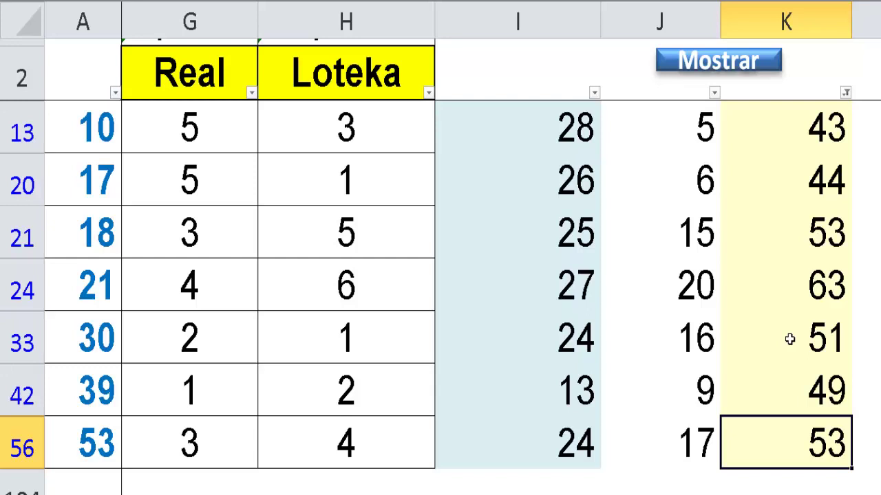
- Return to the start of the filtered column K and recheck its values for numbers 3 through 53
key(Up)
key(Up)
key(Up)
key(Up)
key(Up)
key(Up)
key(Up)
key(Up)
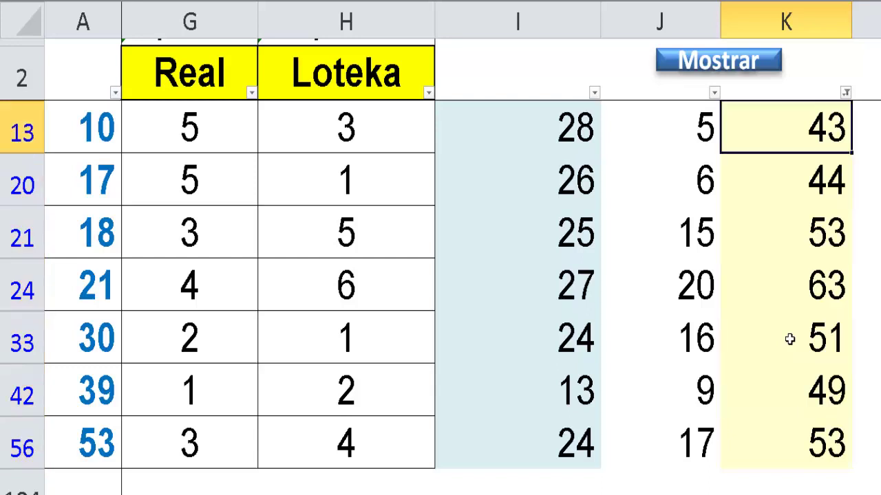
key(Down)
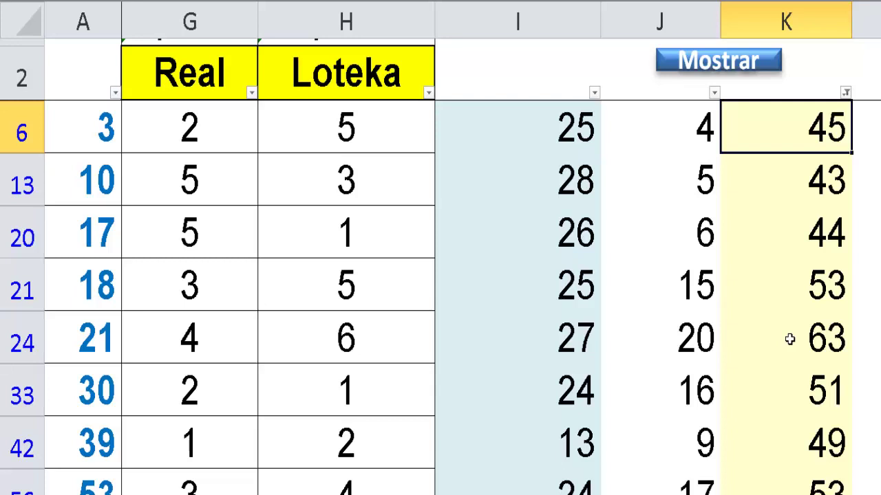
key(Down)
key(Down)
key(Down)
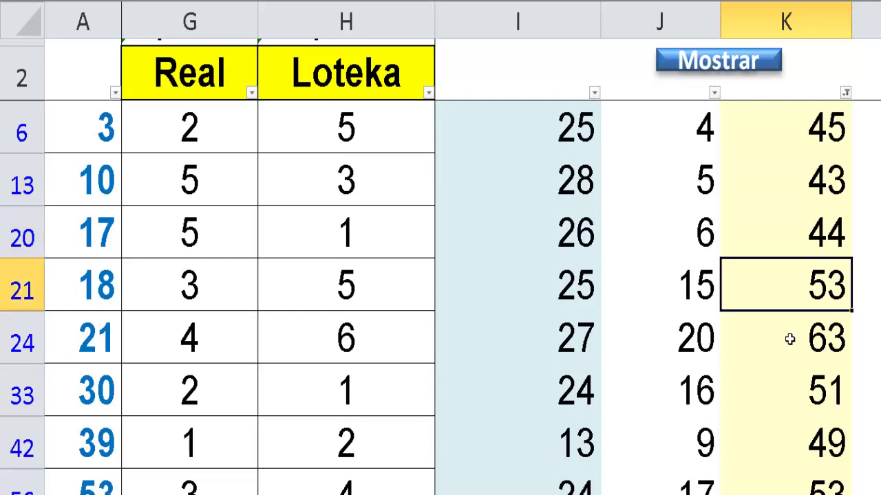
key(Down)
key(Down)
key(Down)
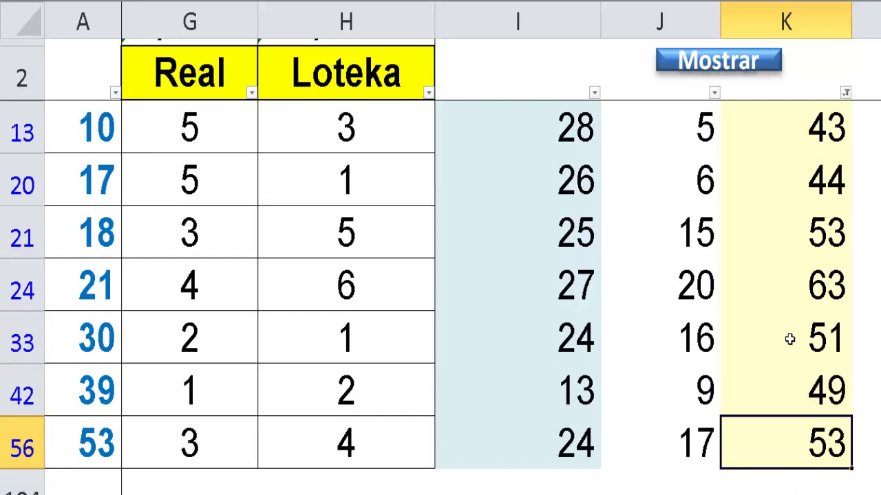